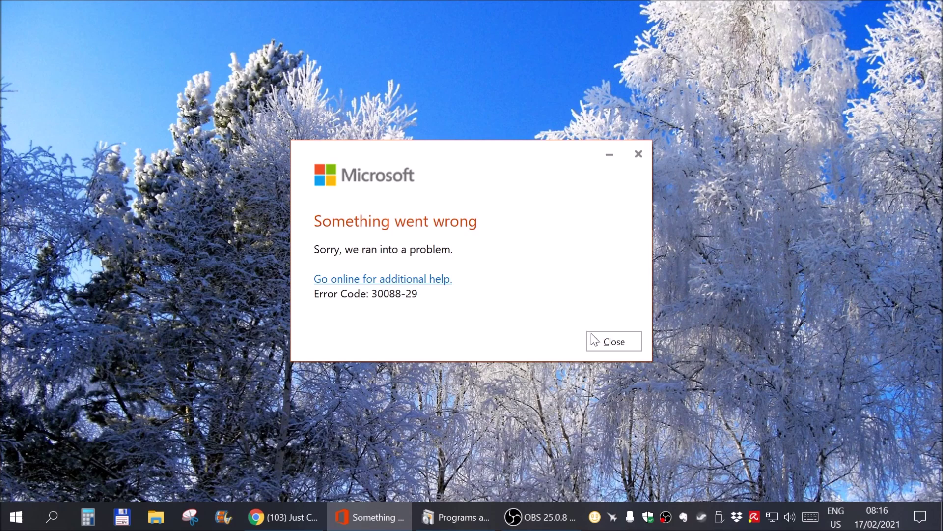
Step: Dismiss the Office error and select Microsoft Office Professional Plus 2019 in Programs and Features
left_click(615, 342)
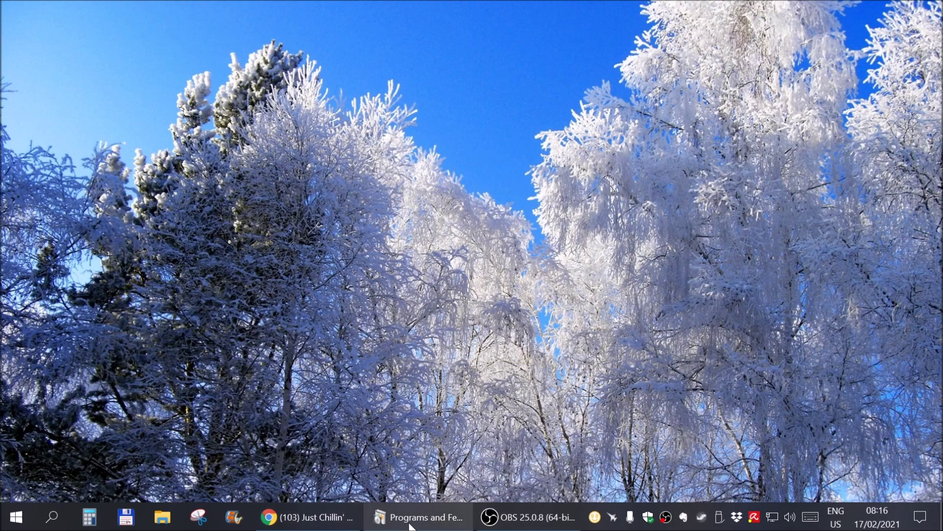
mouse_move(409, 524)
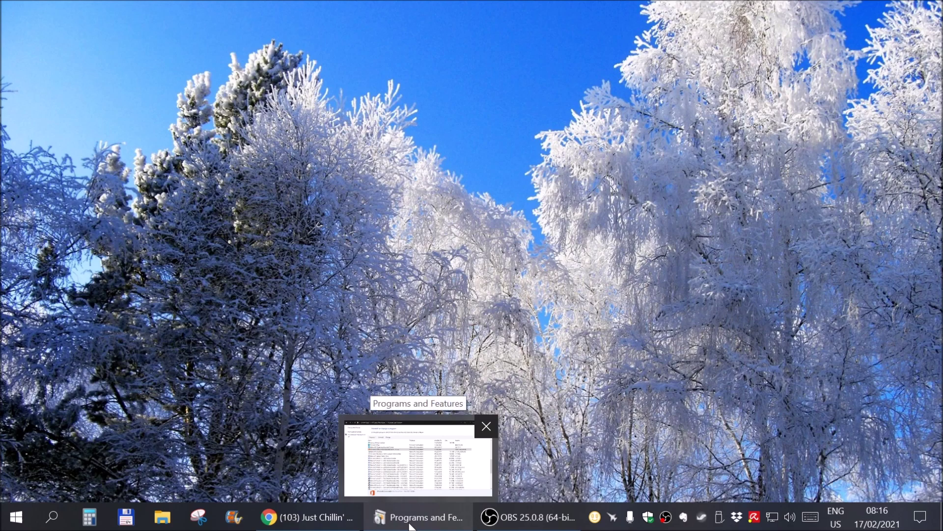
left_click(410, 525)
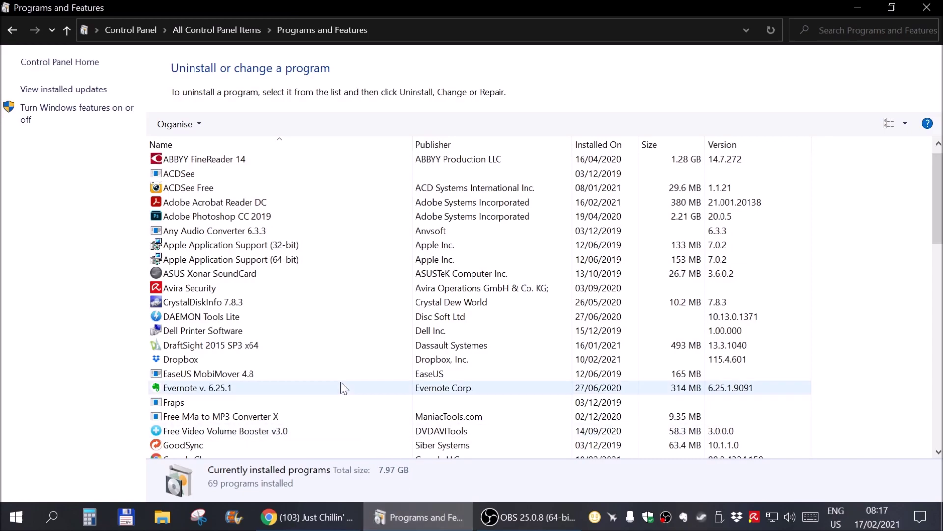
scroll(299, 360, "down", 5)
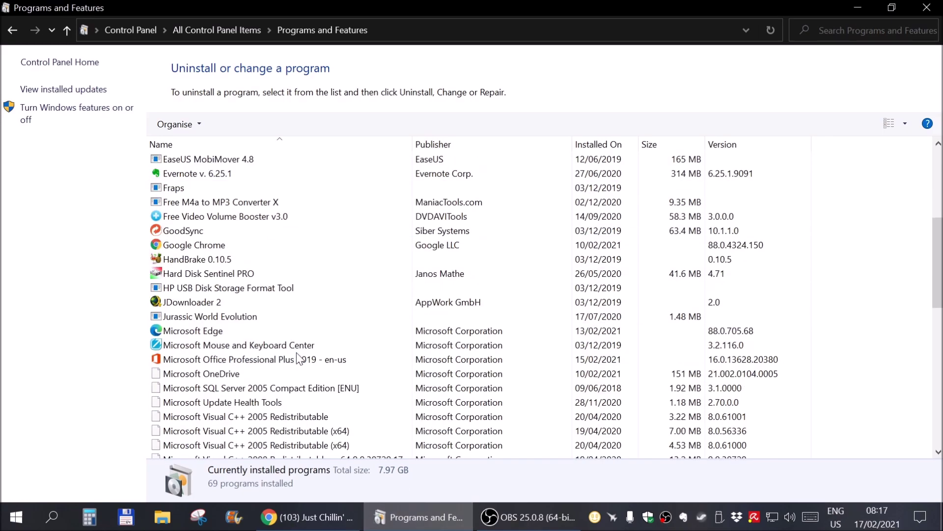
left_click(255, 364)
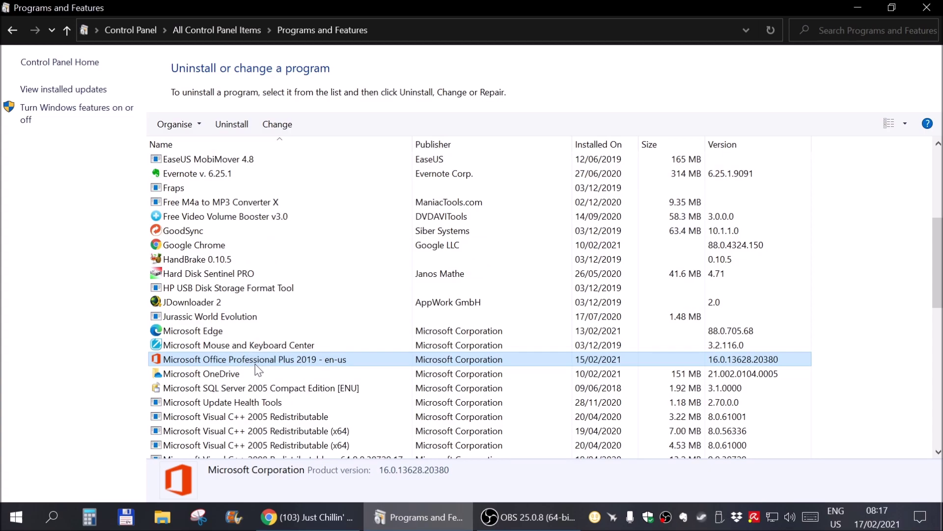
Step: Bring the Office repair choices forward and close them without repairing
scroll(257, 370, "down", 1)
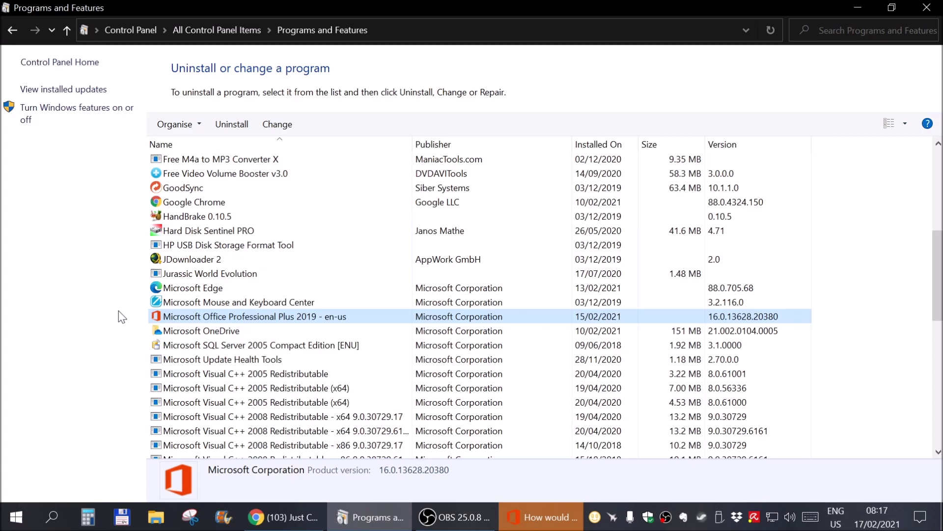
left_click(544, 522)
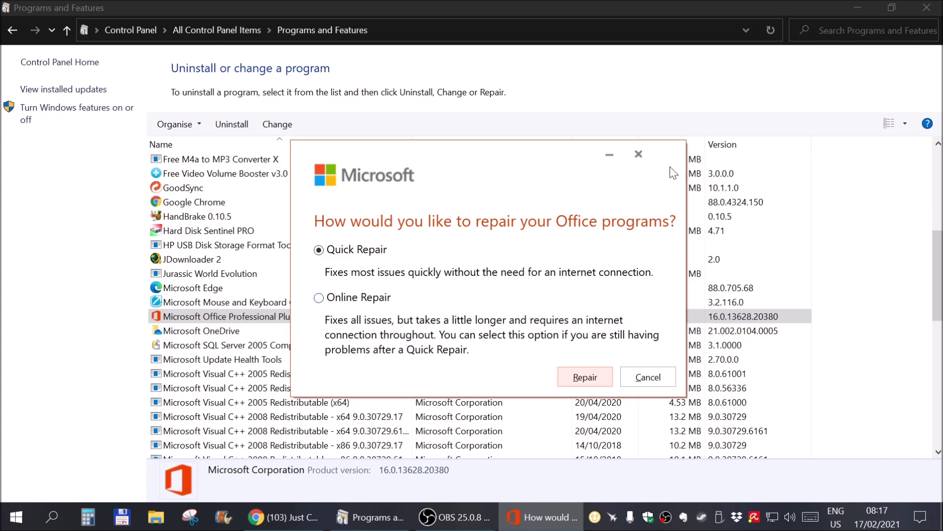
left_click(639, 156)
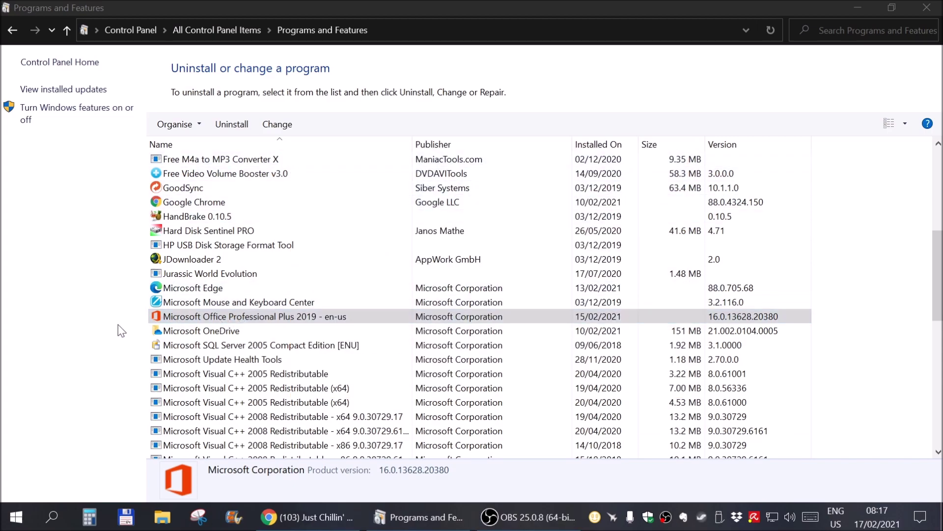
left_click(413, 31)
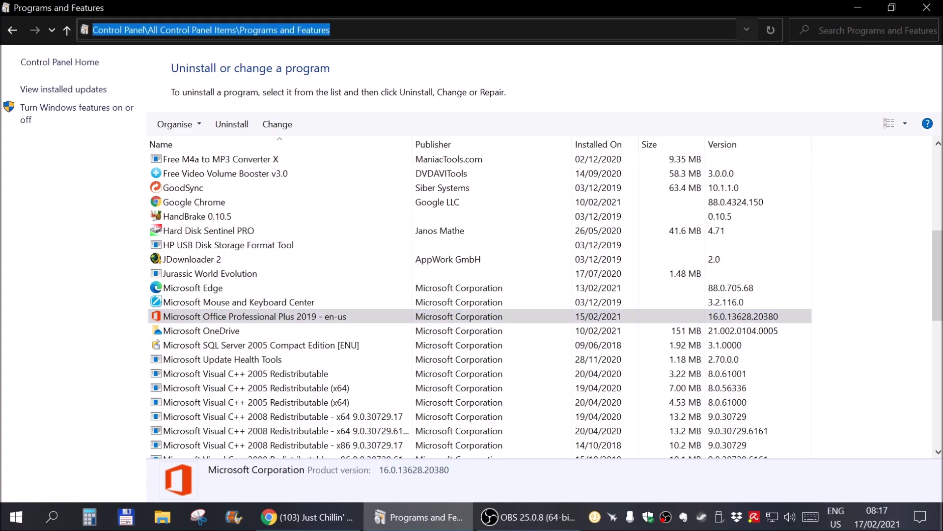
left_click(47, 518)
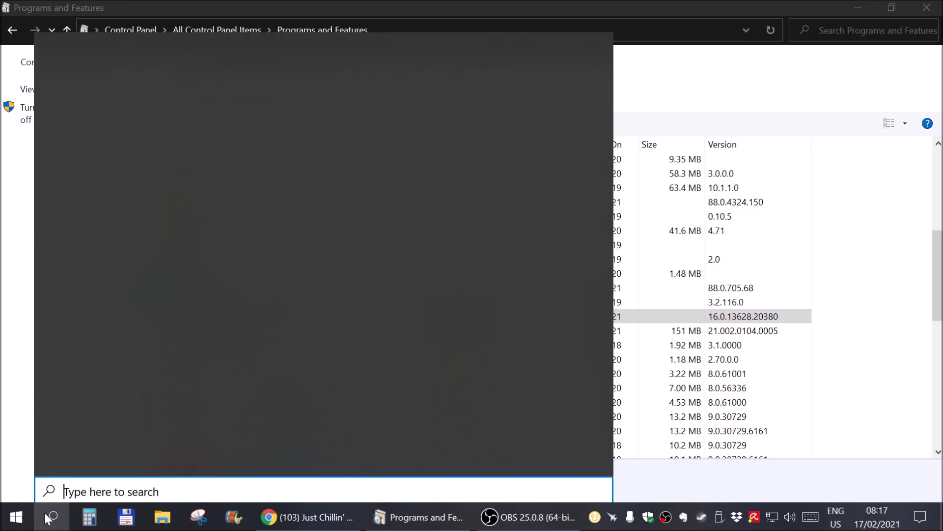
type("cont")
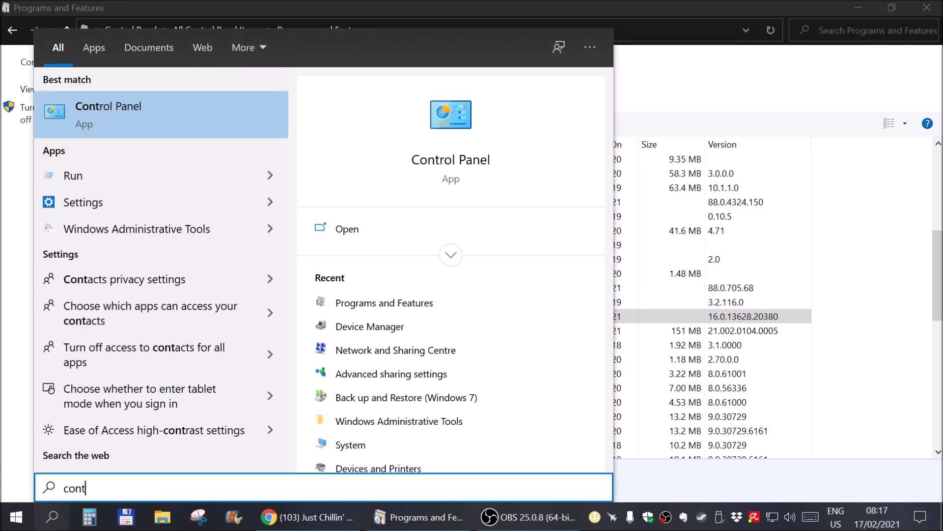
key("Return")
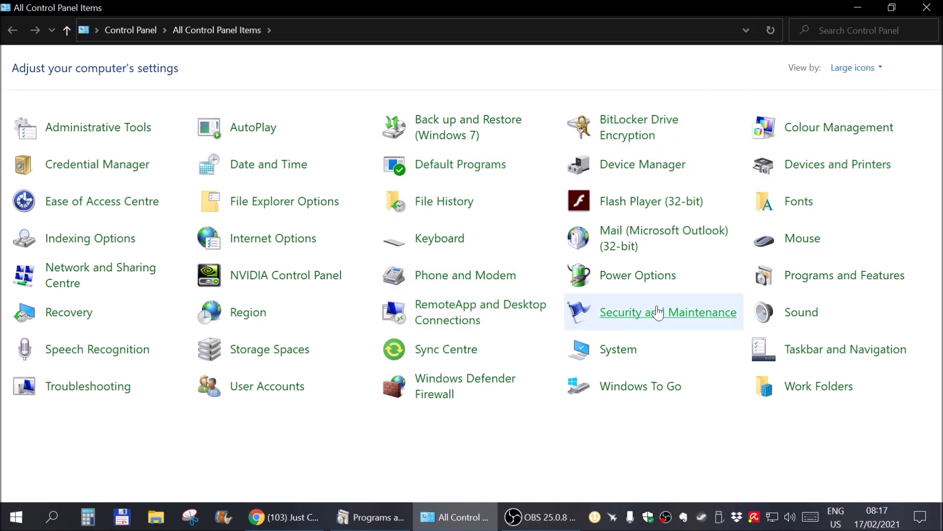
left_click(819, 283)
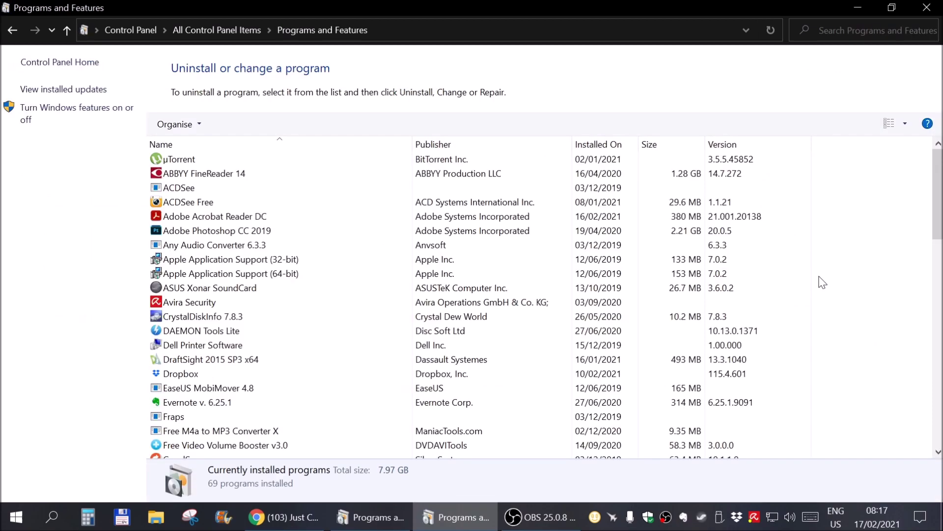
left_click(386, 518)
left_click(926, 7)
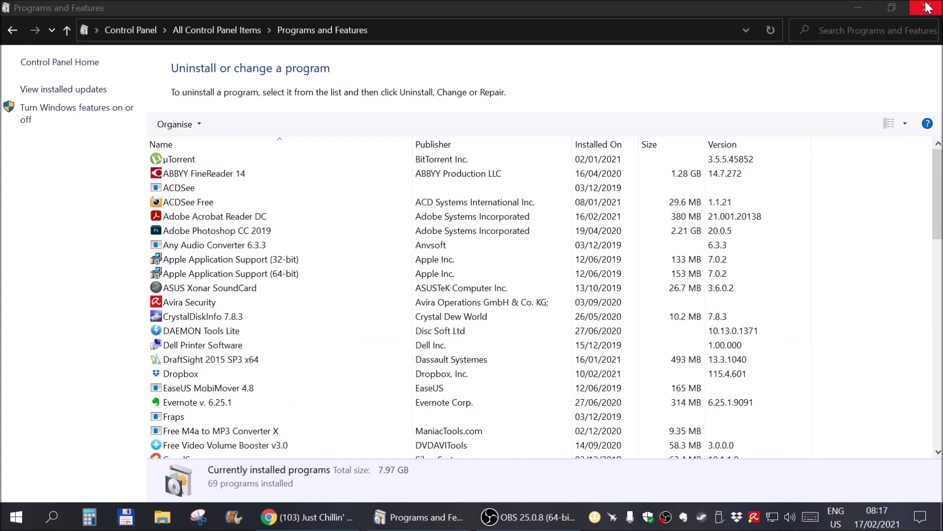
scroll(248, 334, "down", 4)
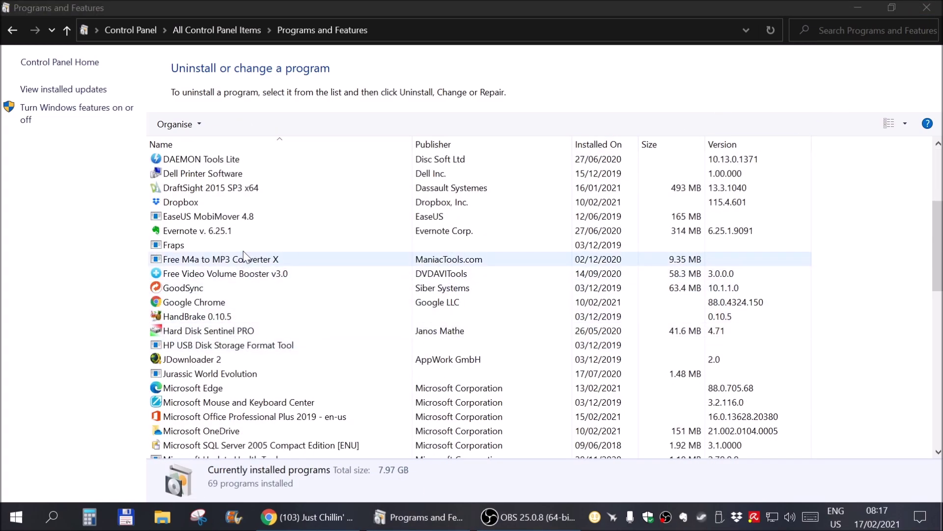
scroll(239, 295, "down", 1)
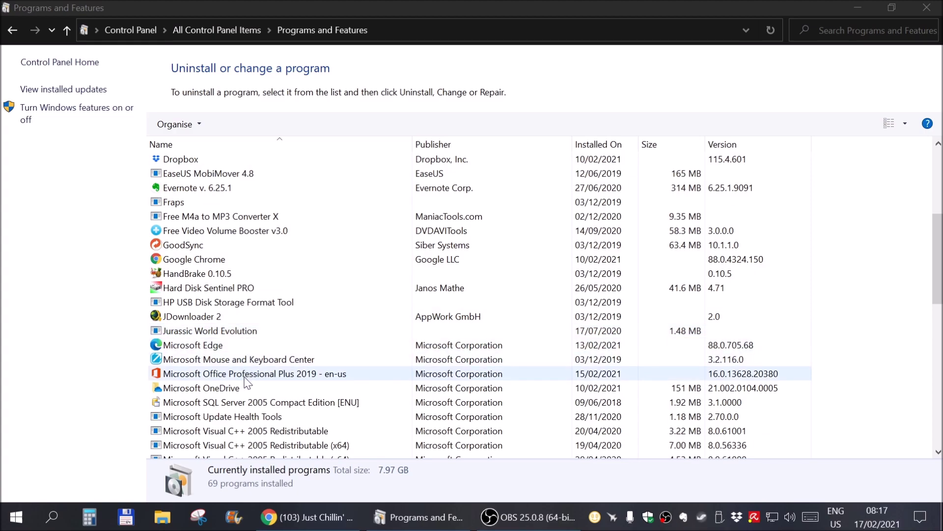
scroll(241, 402, "down", 1)
left_click(275, 334)
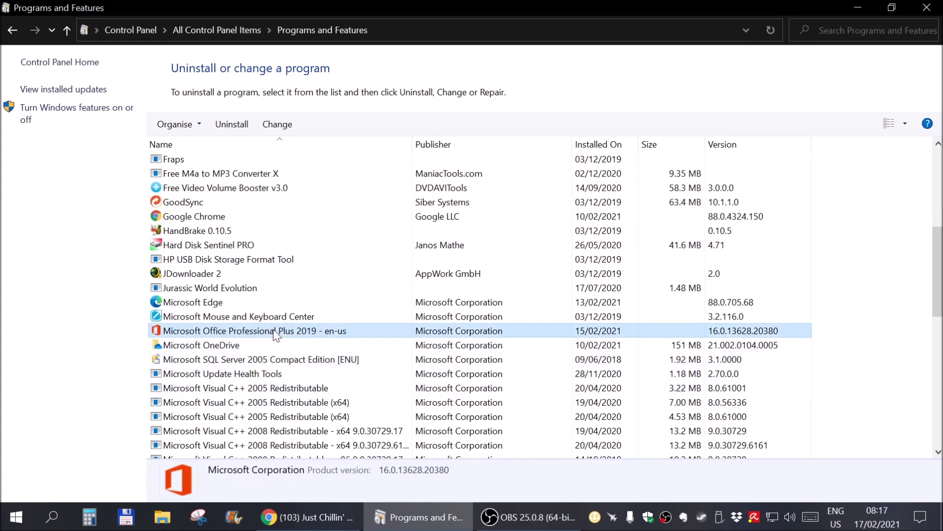
Step: Open Office's Change options and settle on Quick Repair after briefly choosing Online Repair
right_click(276, 335)
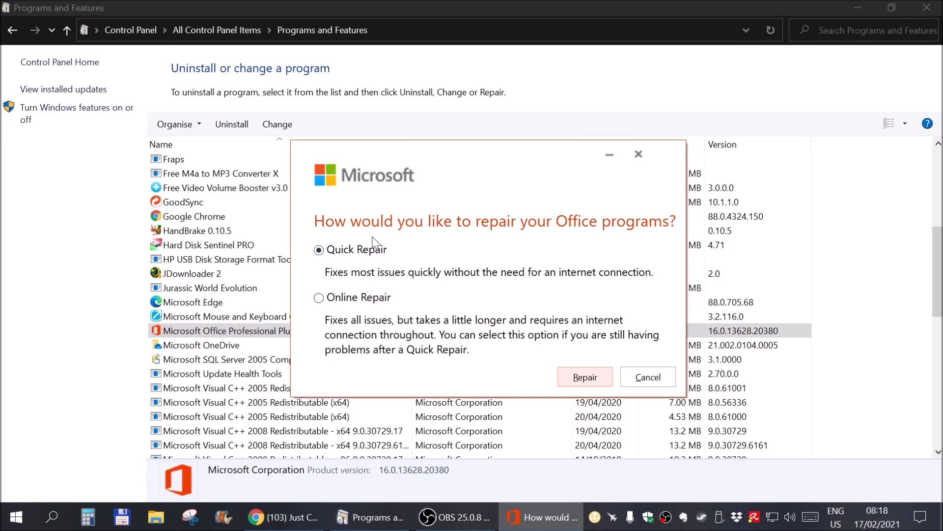
left_click(319, 297)
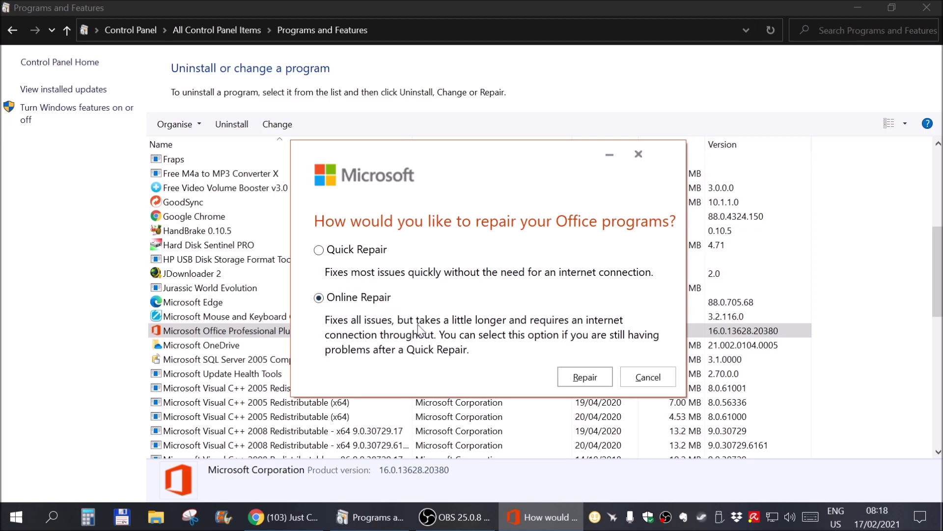
left_click(344, 252)
Step: Minimize the repair choices, reselect Office Professional Plus 2019, and dismiss its context menu
left_click(609, 154)
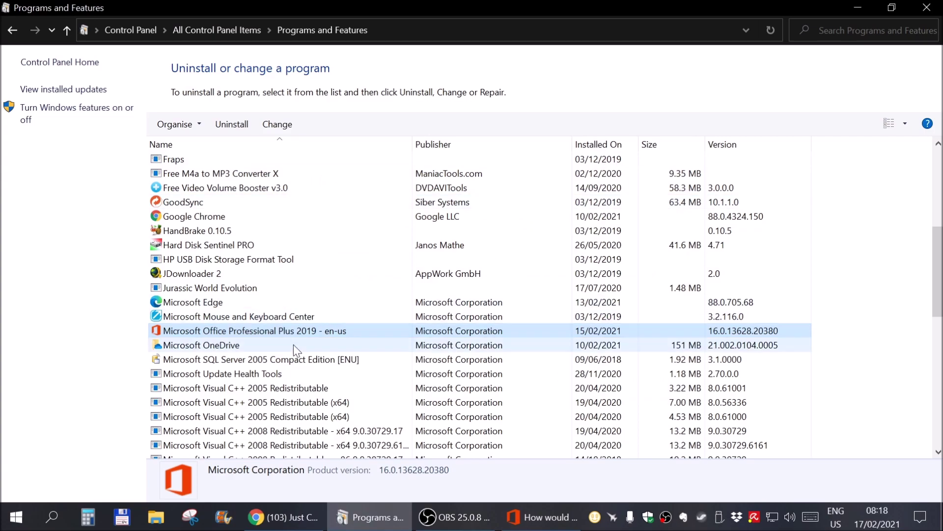
left_click(258, 317)
left_click(259, 332)
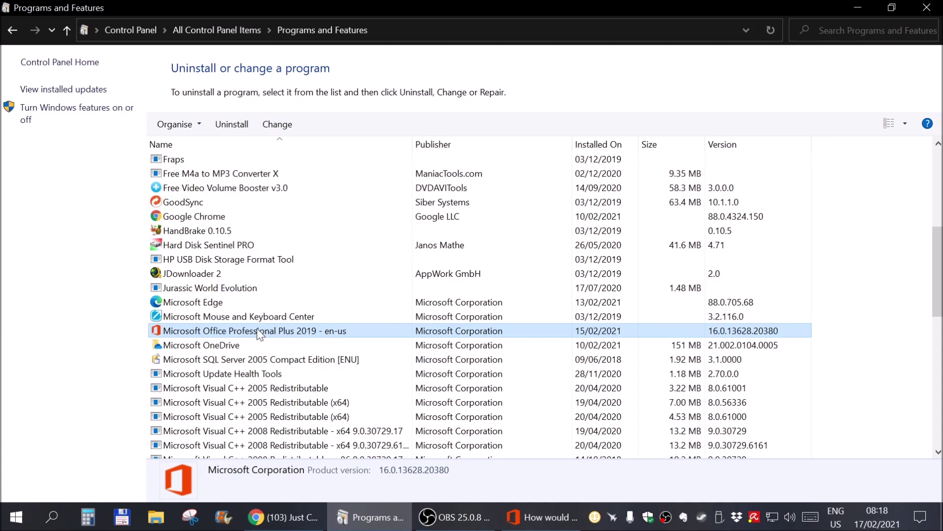
right_click(257, 329)
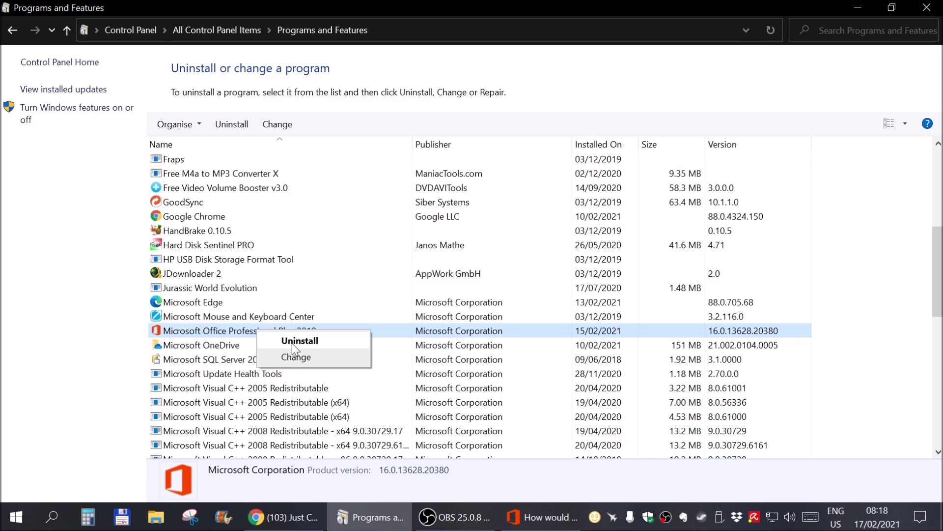
left_click(91, 313)
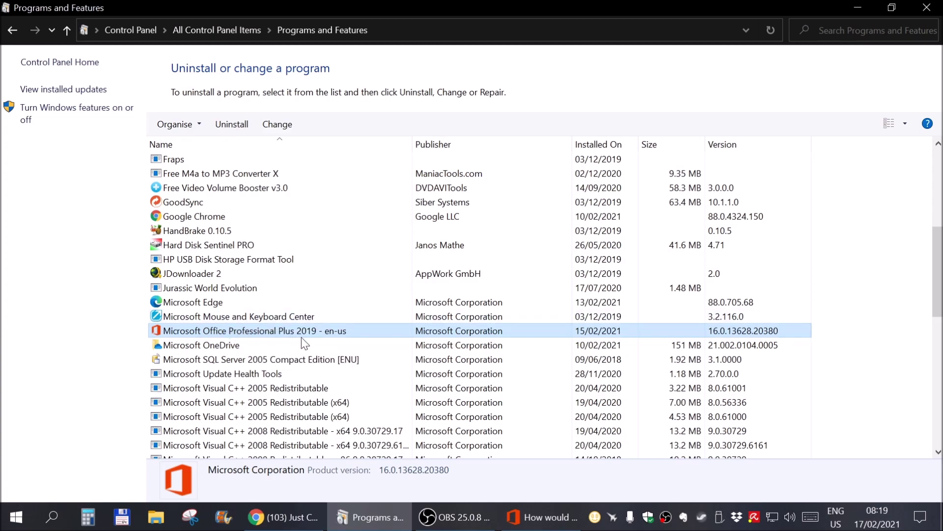
Step: Start and confirm a Quick Repair of Office Professional Plus 2019 from the repair choices
left_click(543, 521)
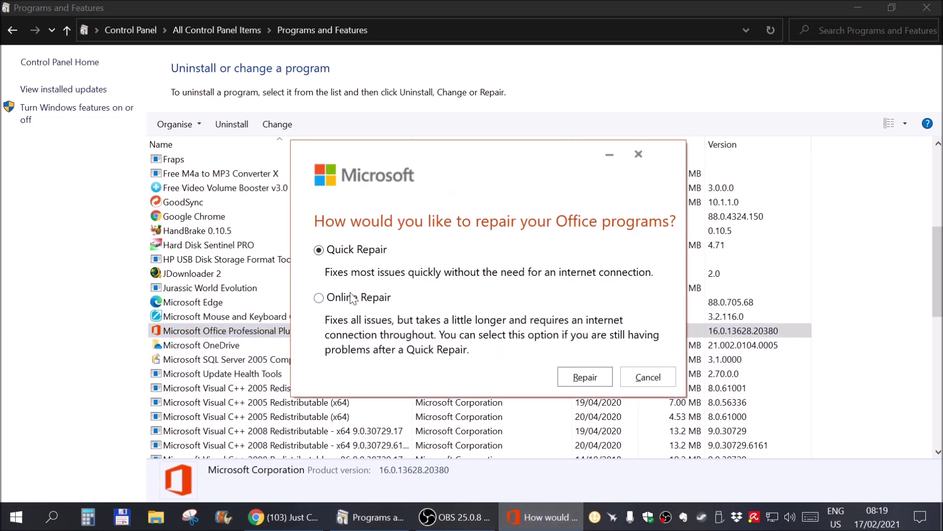
left_click(586, 379)
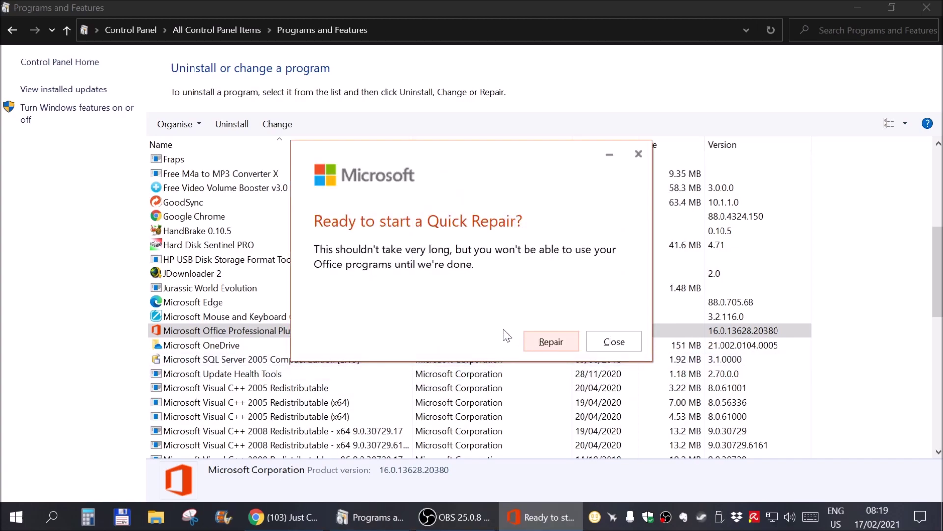
left_click(554, 343)
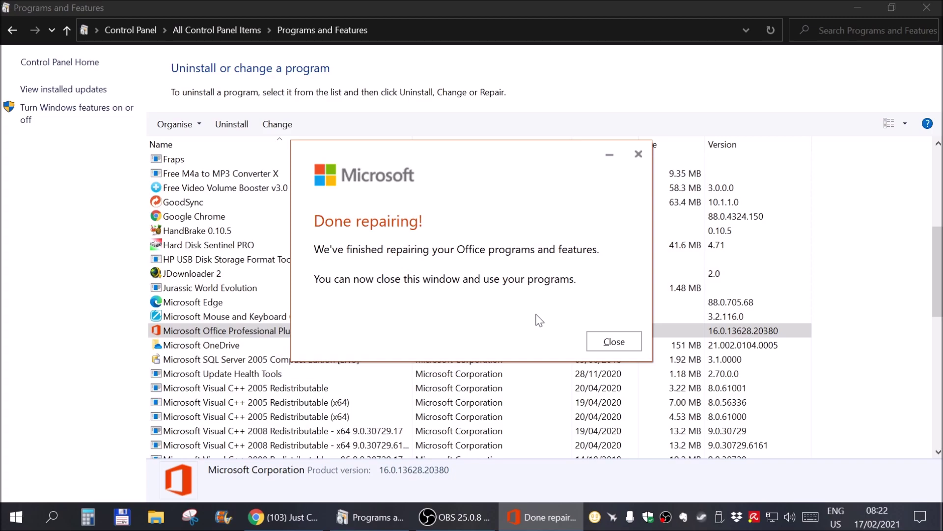
left_click(614, 341)
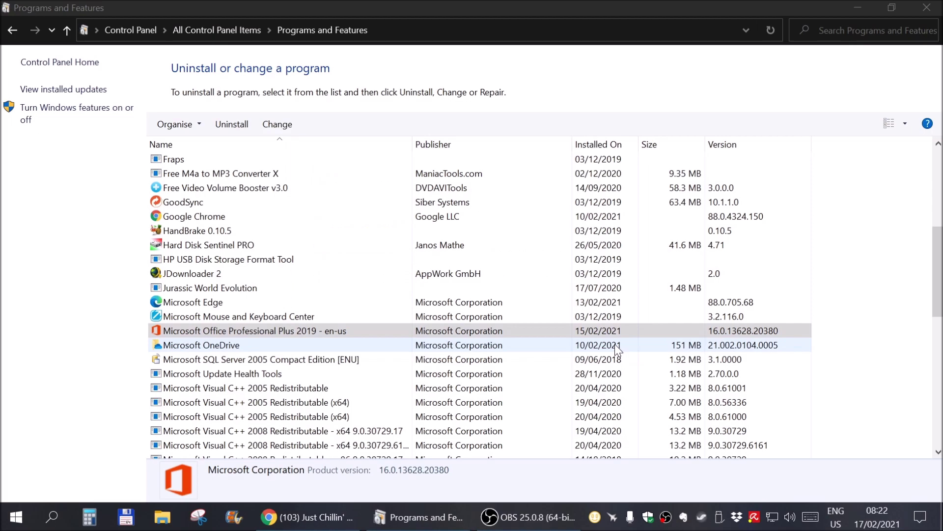
right_click(244, 332)
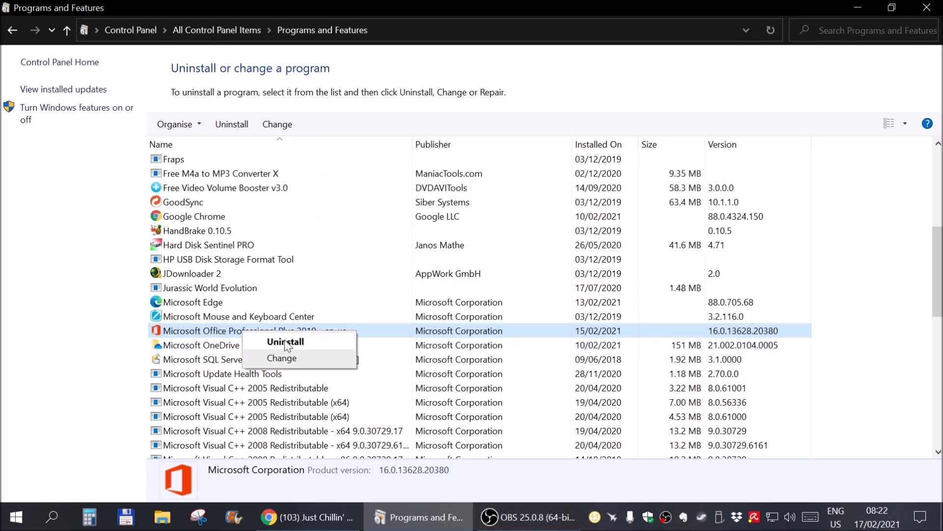
left_click(74, 328)
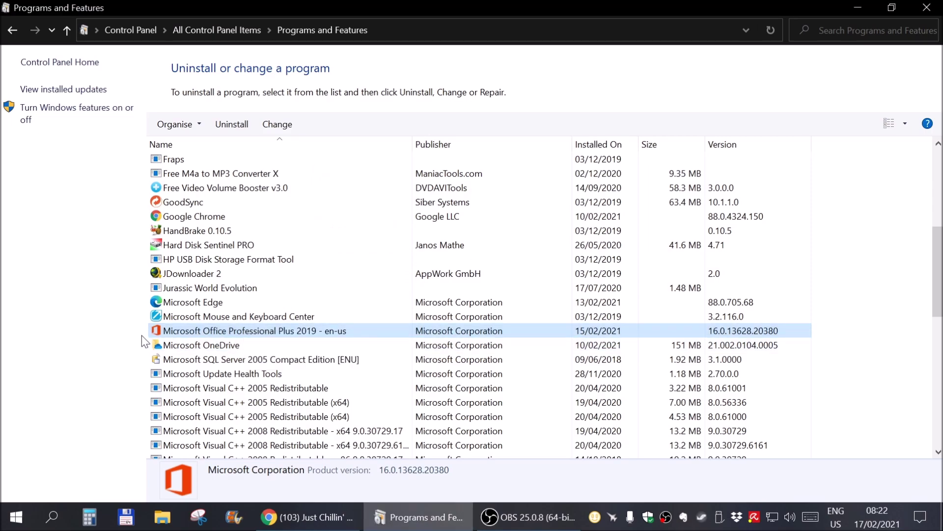
key("Up")
key("Down")
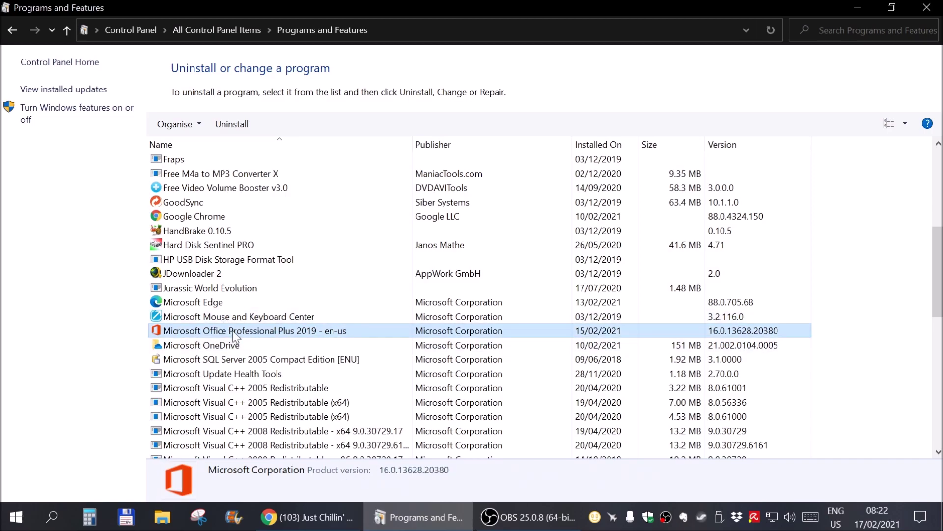